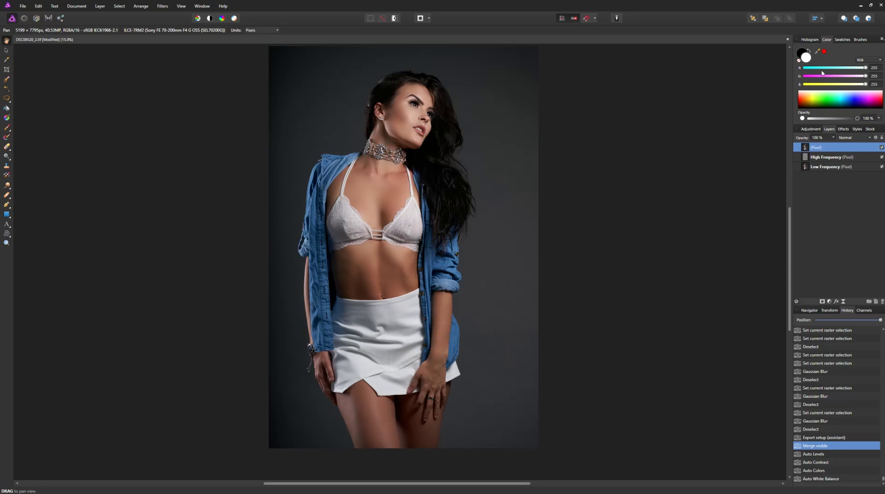
Step: Look through the histogram, color sliders, gray swatches and basic brushes
left_click(809, 40)
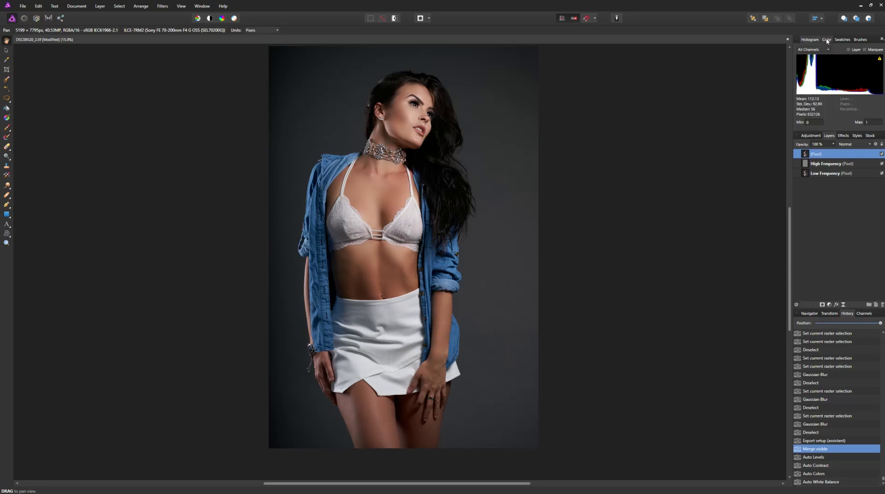
left_click(827, 40)
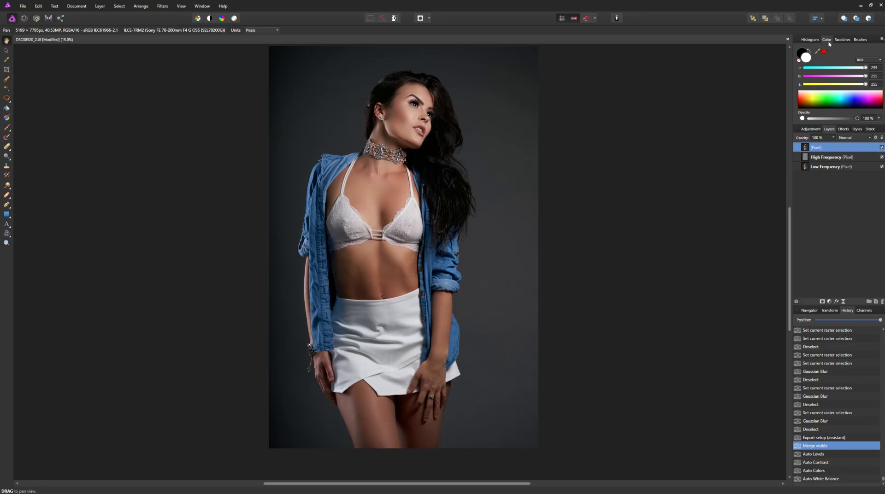
left_click(842, 41)
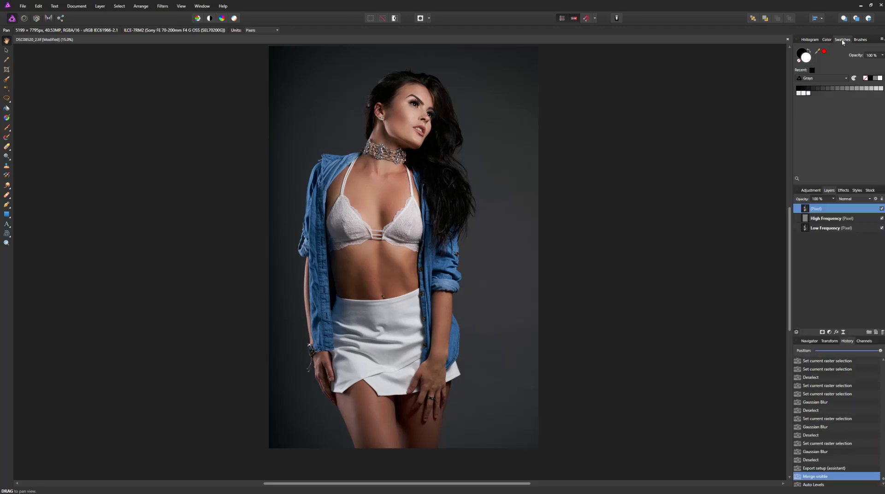
left_click(855, 40)
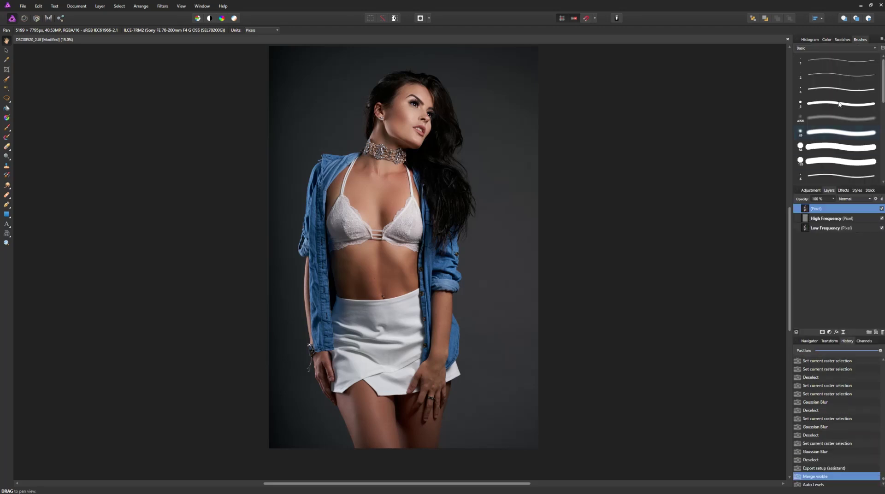
left_click(834, 121)
left_click(808, 40)
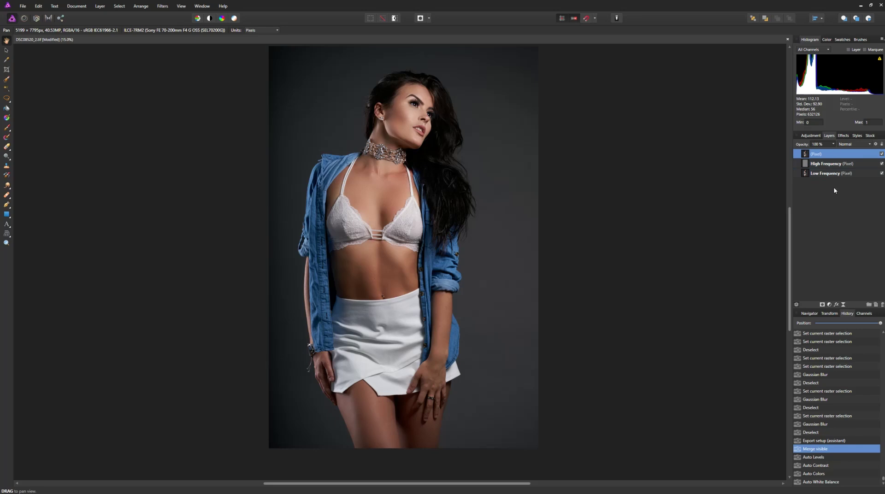
Step: Add an HSL adjustment layer with default settings above the merged pixel layer
left_click(807, 137)
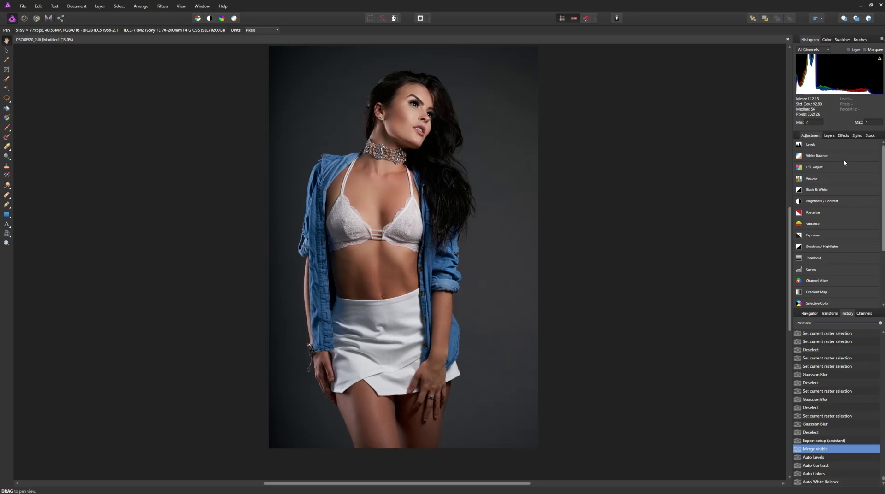
scroll(841, 161, "down", 1)
scroll(838, 162, "up", 1)
left_click(806, 169)
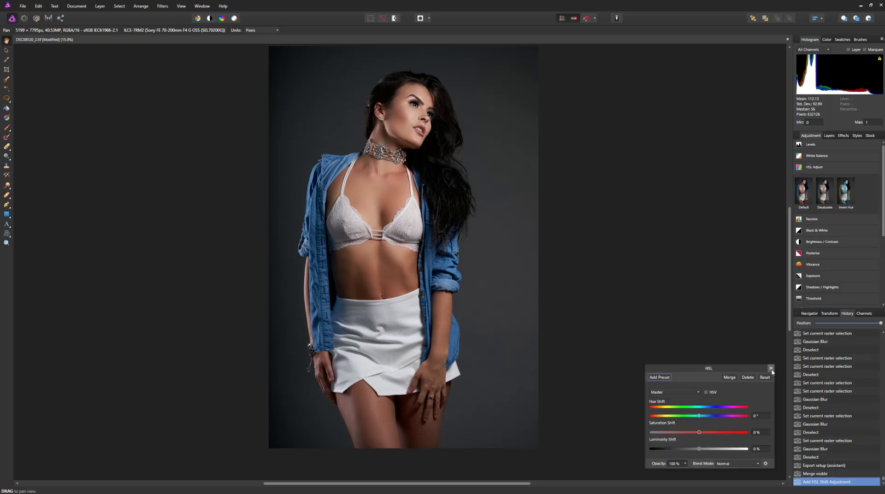
left_click(771, 369)
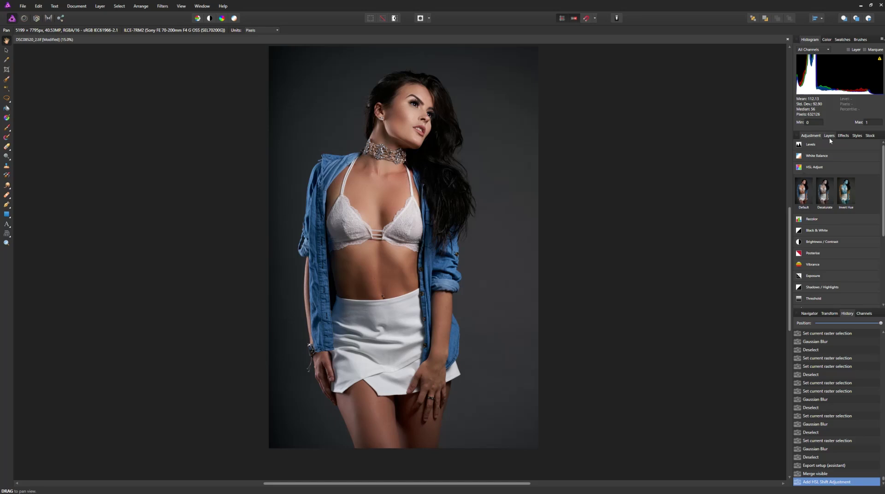
Step: Look over the layer stack, the available layer effects and the stock image search
left_click(827, 136)
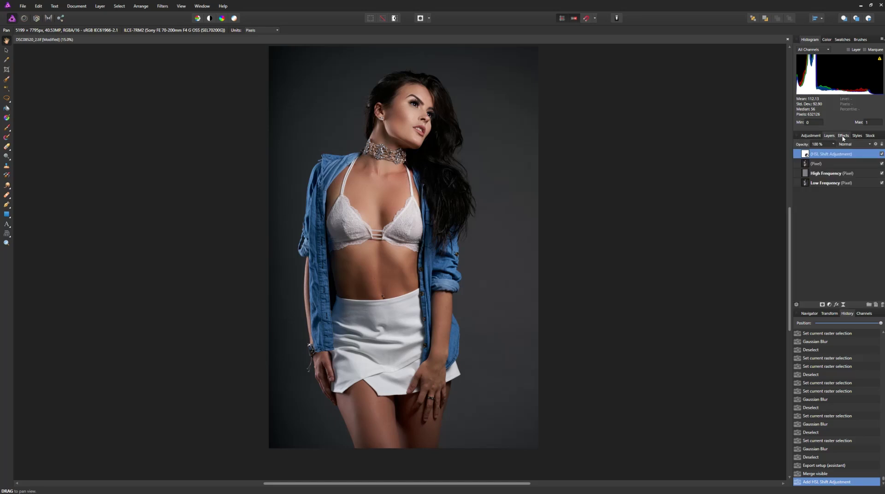
left_click(843, 135)
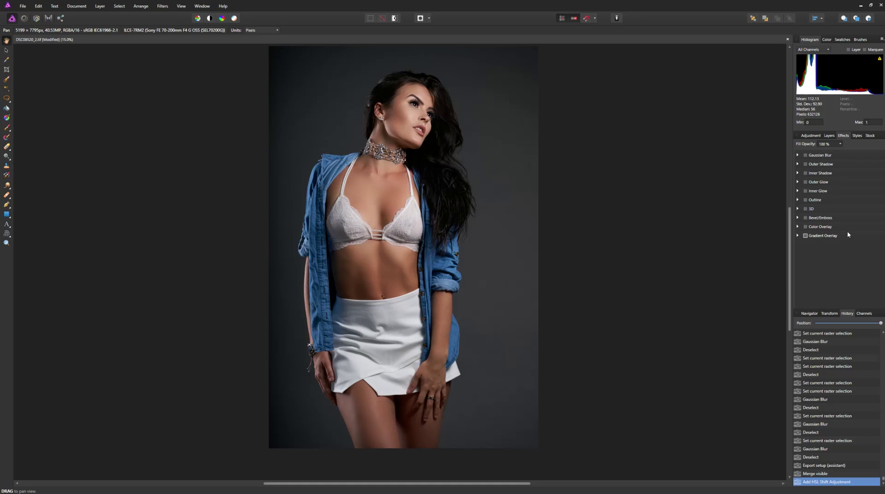
left_click(856, 136)
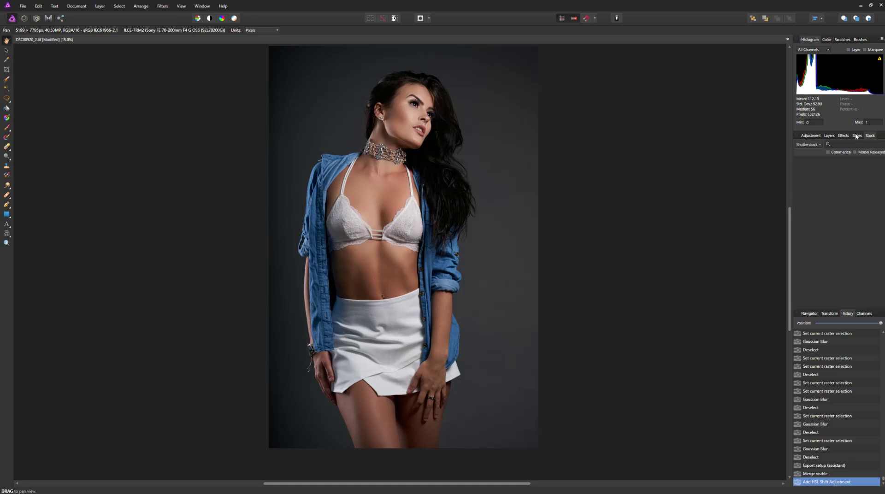
Step: Delete the HSL adjustment layer from the layer stack
left_click(829, 135)
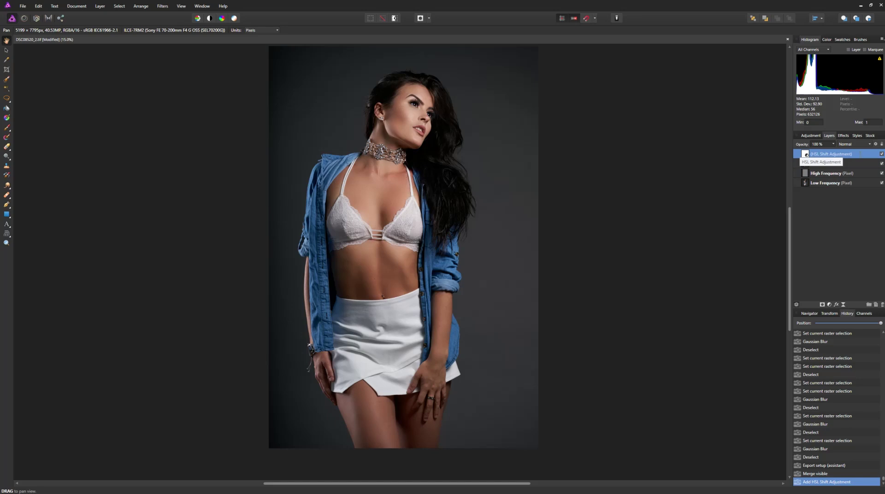
key("Delete")
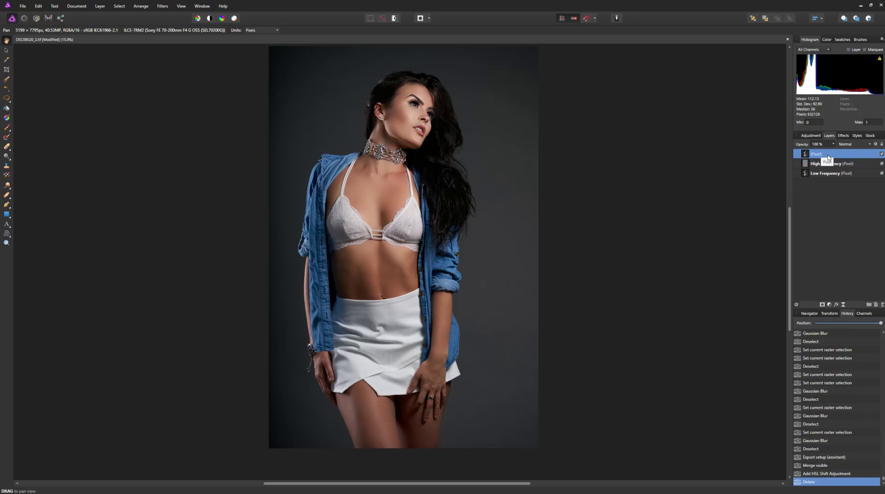
Step: Look through the opacity, blend mode and filter options available for the top pixel layer
left_click(832, 144)
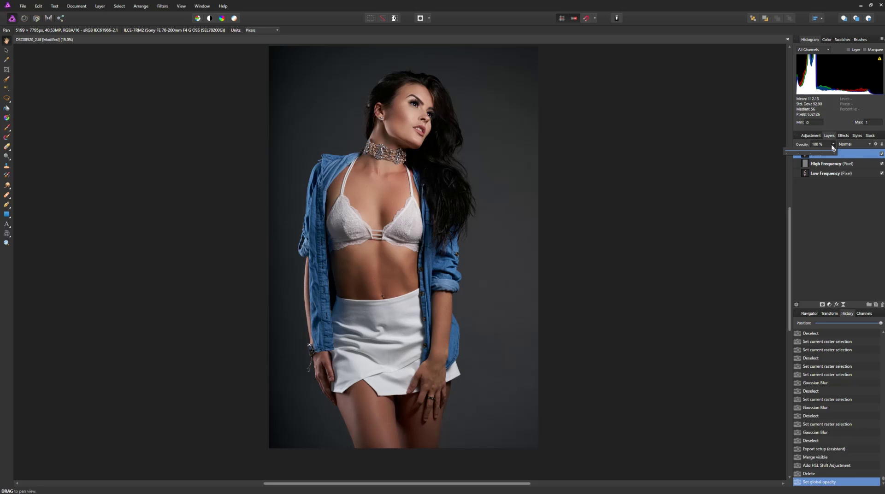
left_click(849, 144)
left_click(848, 153)
left_click(870, 147)
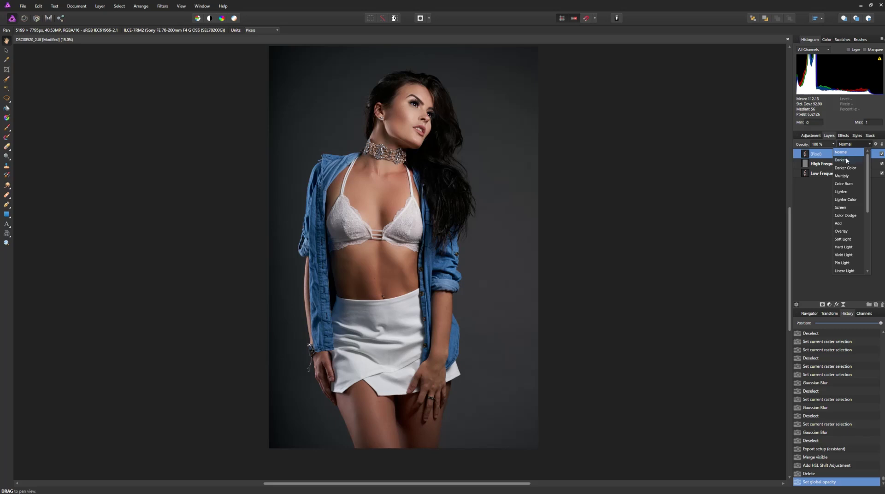
left_click(868, 144)
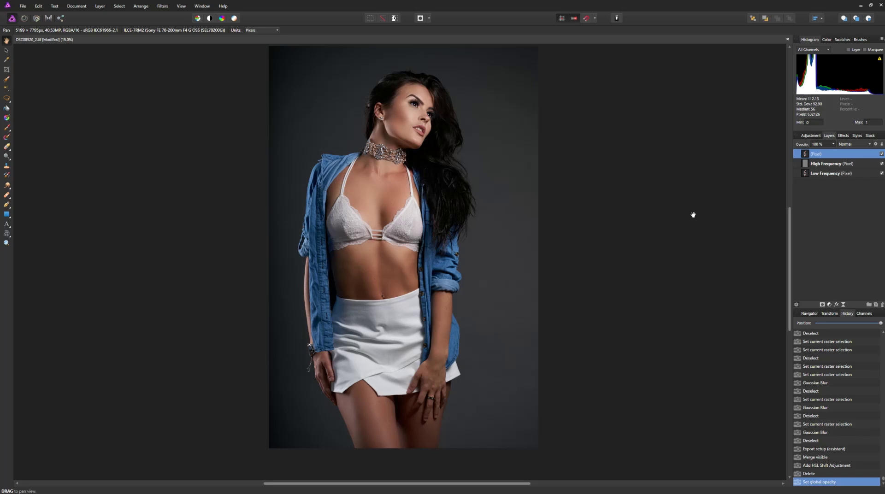
left_click(162, 6)
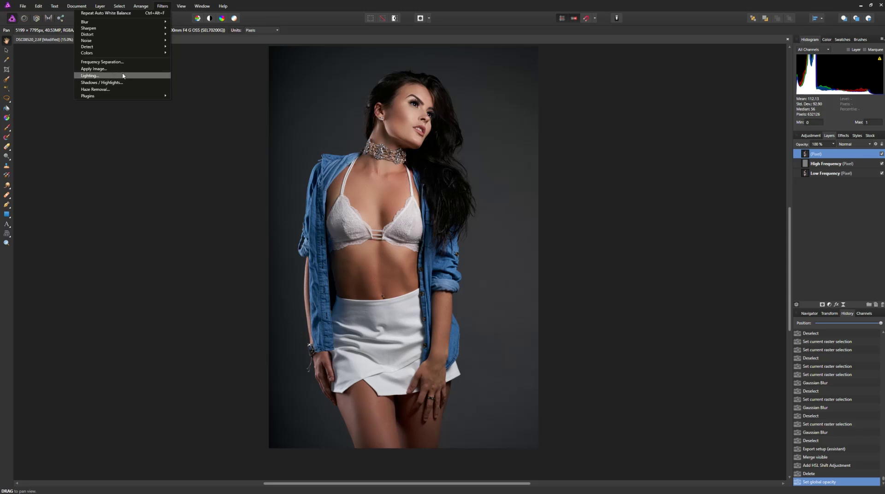
left_click(589, 109)
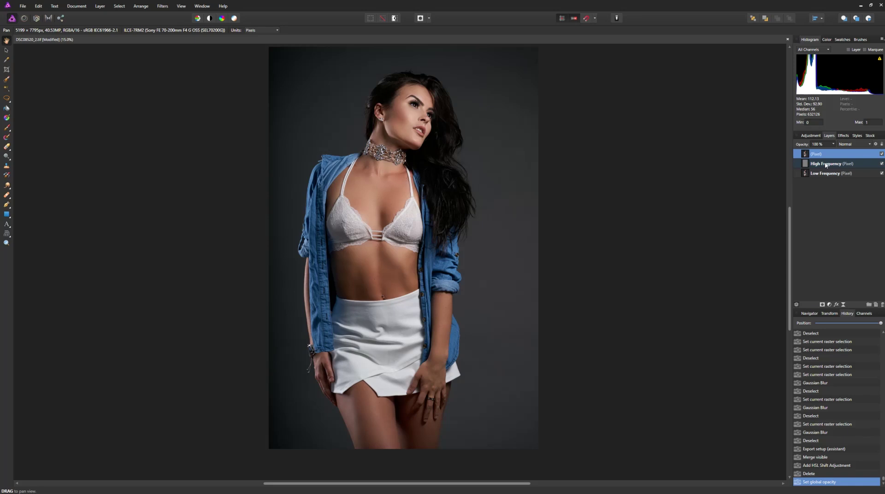
Step: Open the top pixel layer in Liquify, reduce the push brush to 739.8 px and push the pixels around the model's neck
left_click(24, 18)
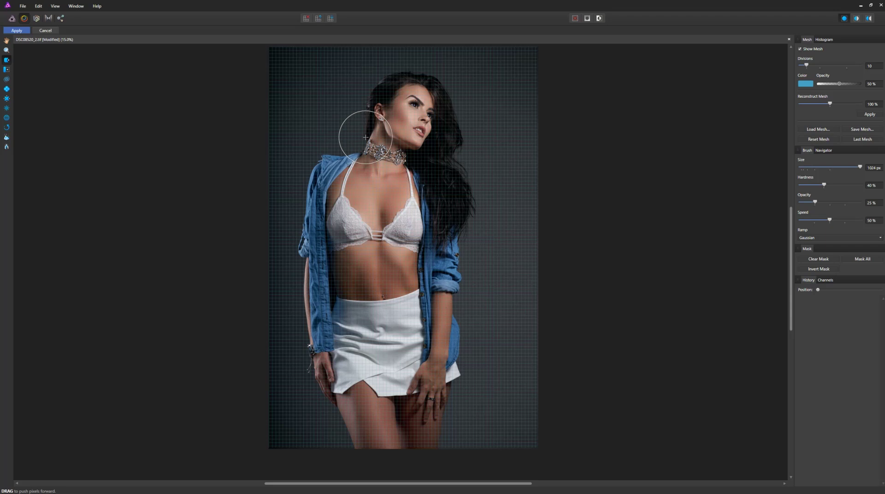
key("bracketleft")
key("bracketleft")
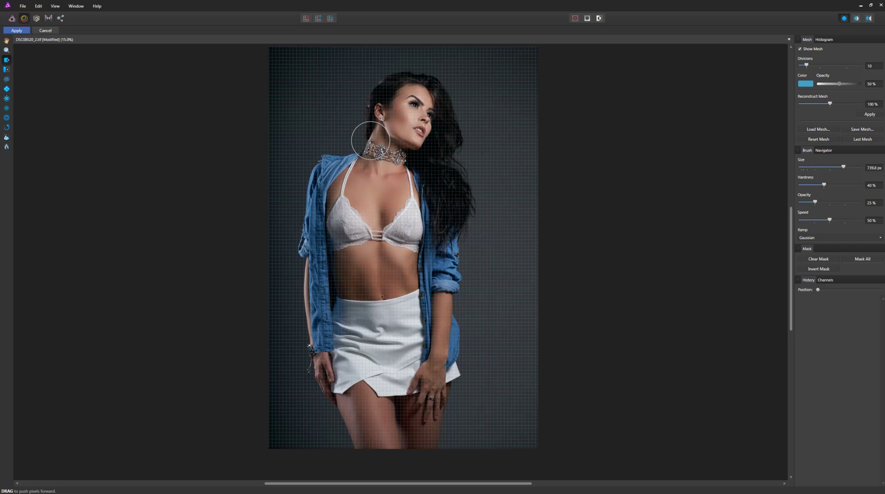
left_click_drag(371, 141, 371, 141)
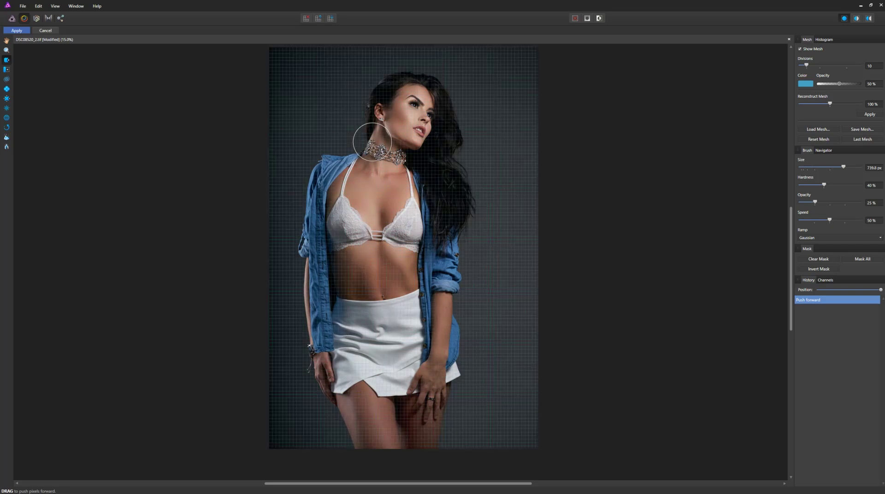
left_click(372, 141)
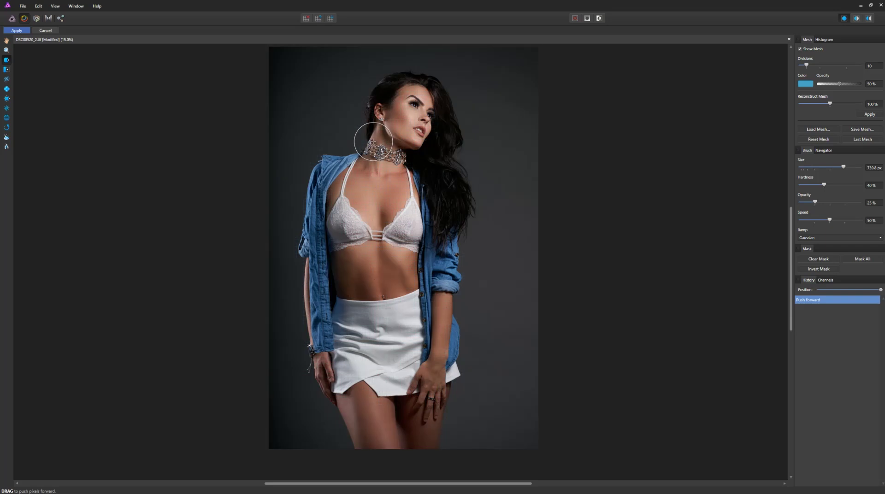
left_click_drag(374, 142, 367, 139)
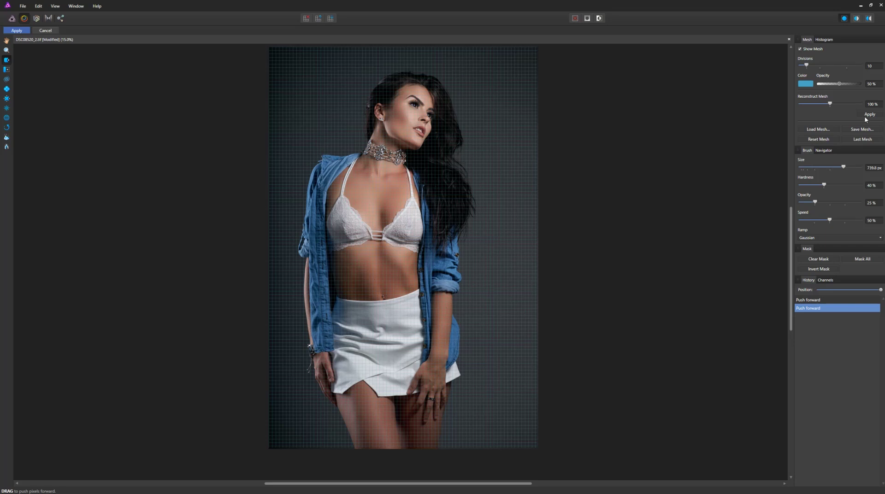
Step: Set the liquify mesh opacity to 51% and apply the liquify edit to return to photo editing
mouse_move(834, 87)
left_mouse_down()
mouse_move(789, 87)
mouse_move(836, 84)
left_mouse_up()
left_click(12, 20)
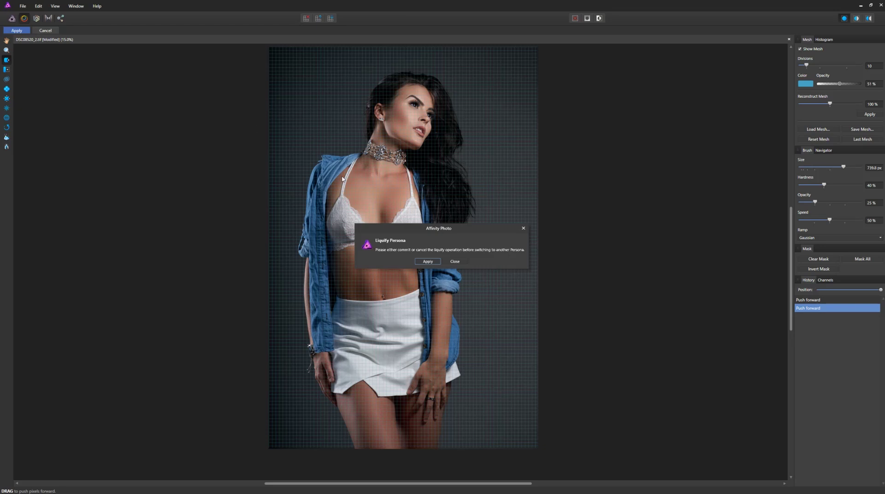
left_click(428, 261)
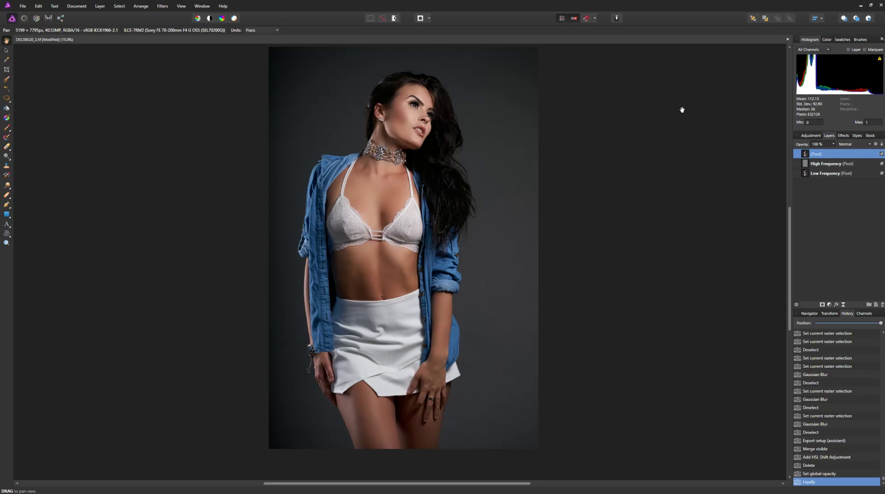
Step: Switch to Creative Cloud and browse its list of installable apps
scroll(493, 216, "down", 5)
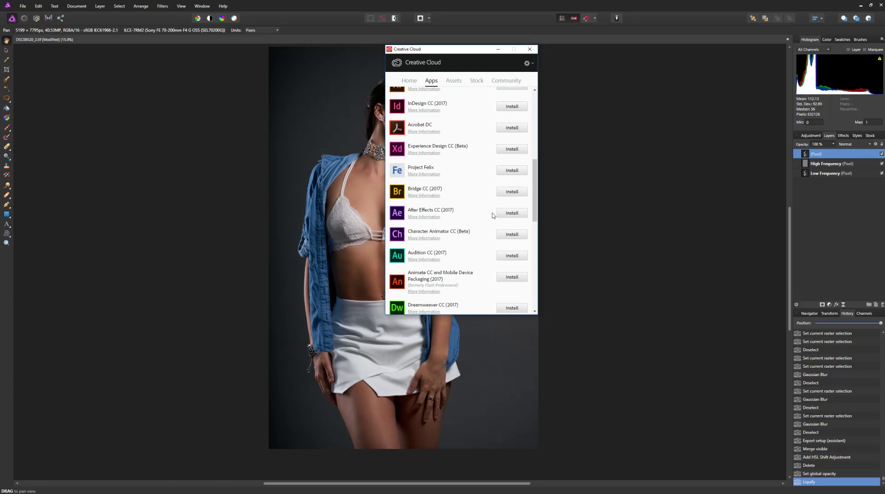